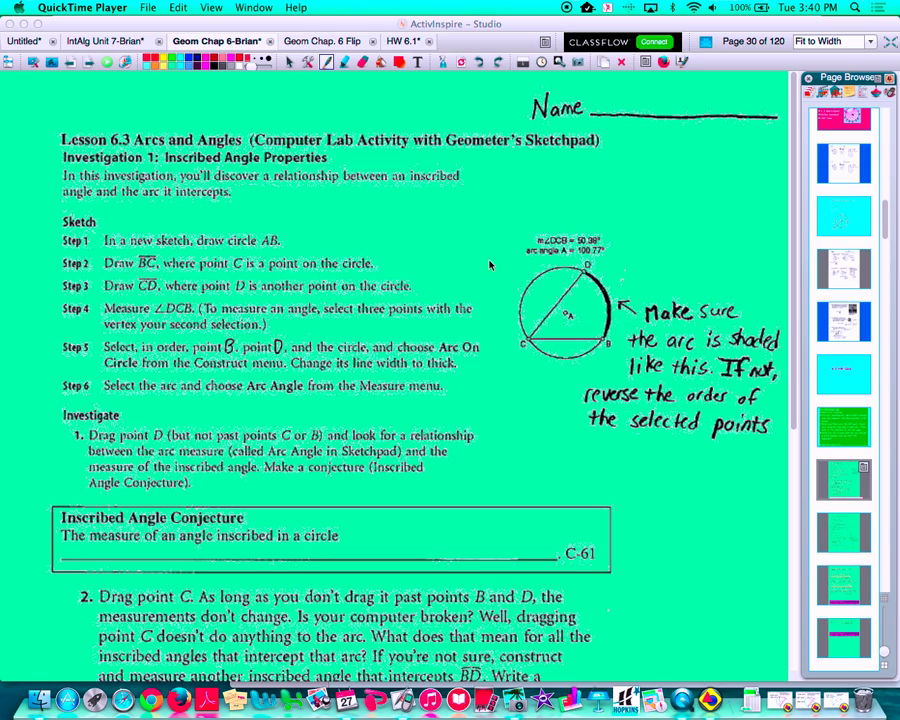
Step: Draw a freehand loop around the sample circle diagram and its 'Make sure the arc is shaded' note
mouse_move(590, 201)
left_mouse_down()
mouse_move(556, 200)
mouse_move(490, 352)
mouse_move(716, 464)
mouse_move(563, 207)
left_mouse_up()
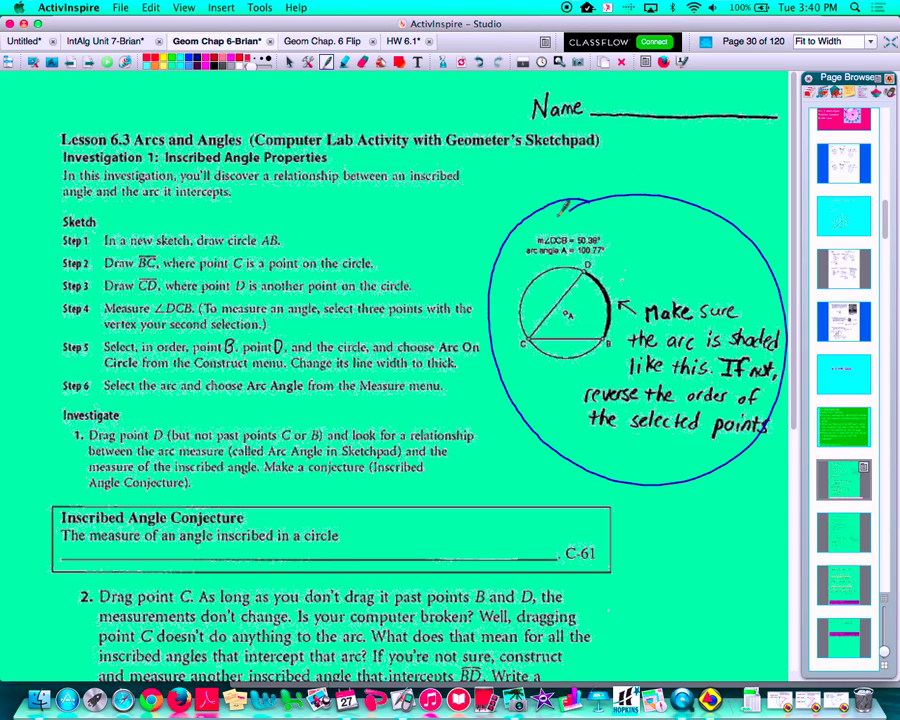
Step: In Inscribed Angle Conjecture.gsp, drag point D to compare angle DCB with arc BD, then hide it
left_click(827, 705)
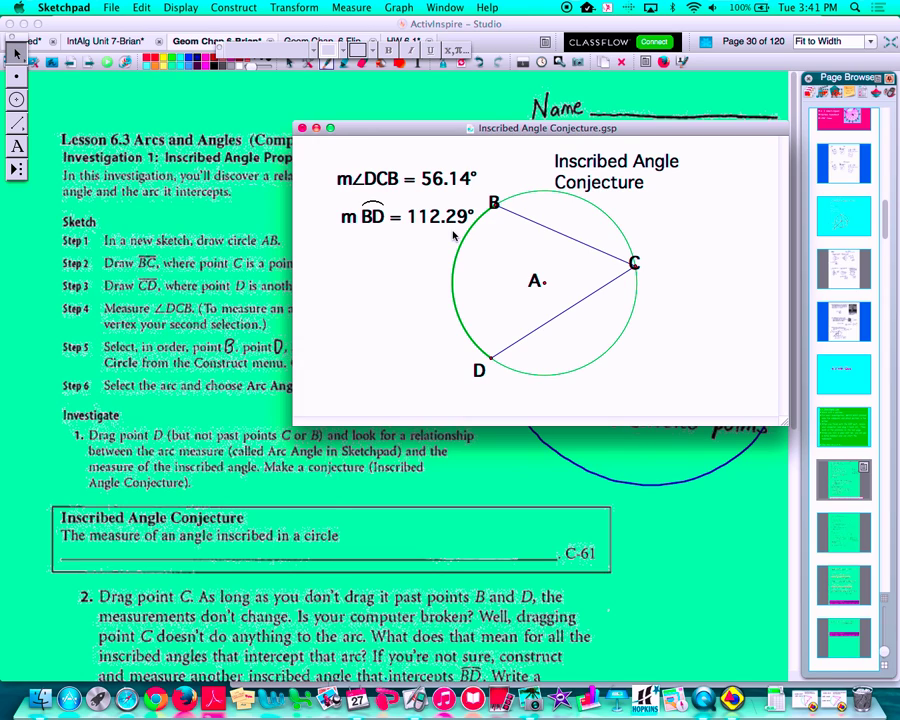
left_click_drag(490, 357, 460, 317)
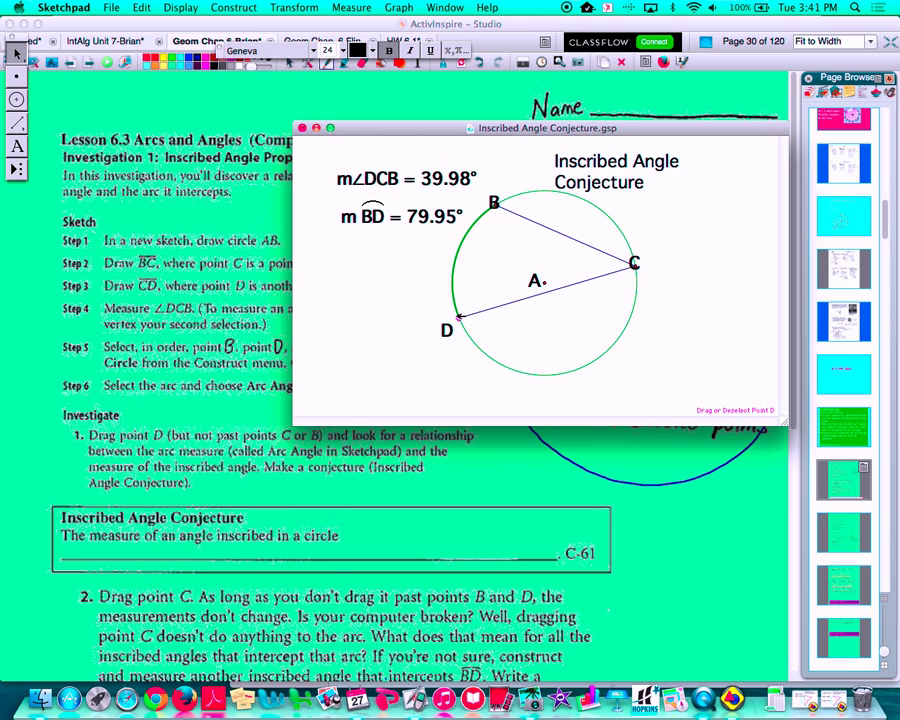
left_click_drag(460, 317, 460, 318)
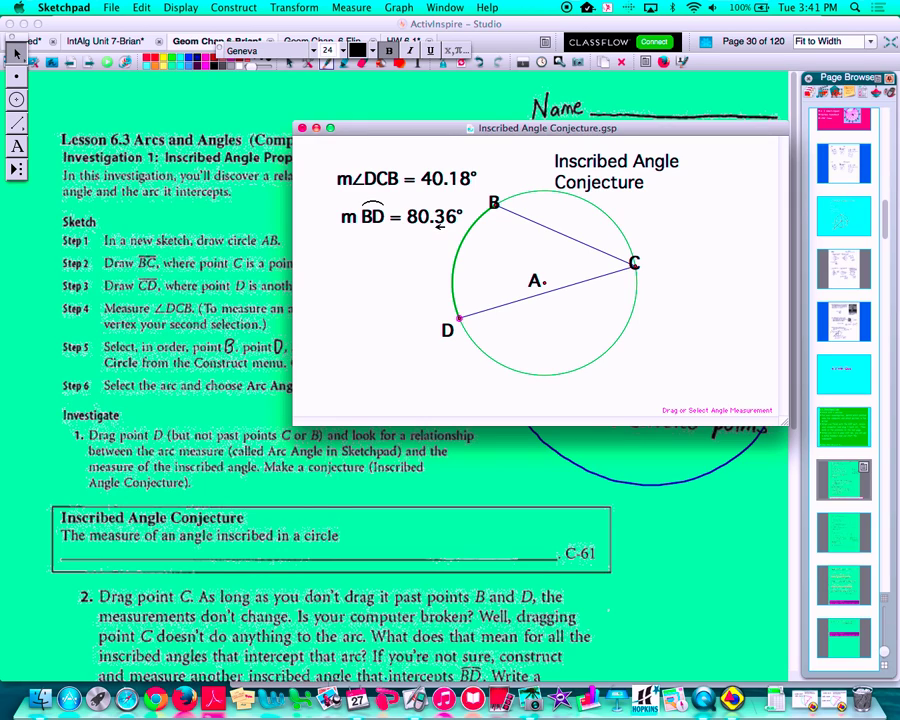
left_click_drag(459, 318, 466, 354)
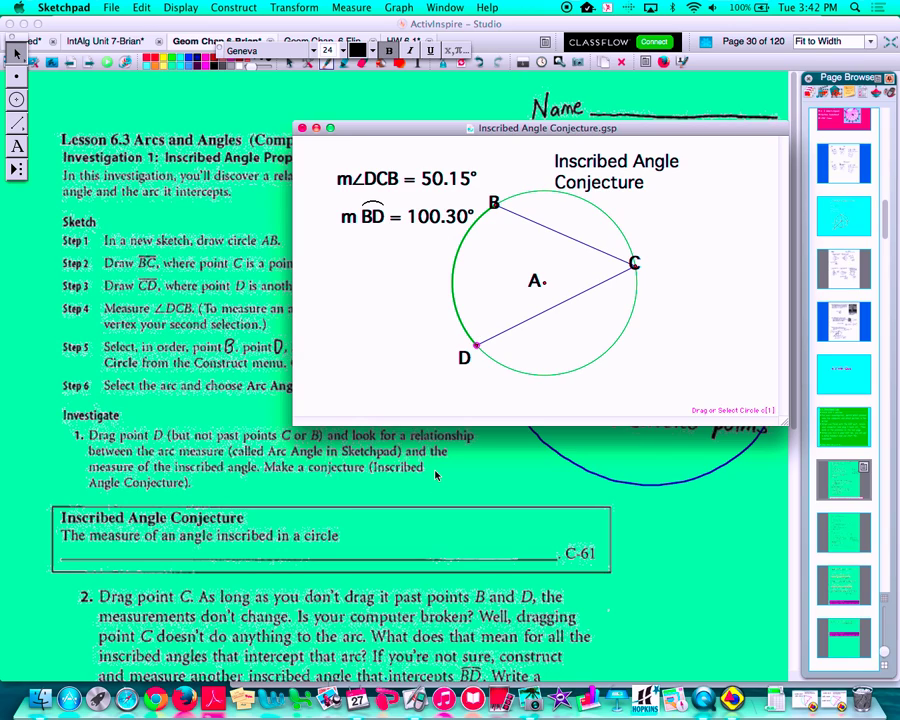
left_click(316, 129)
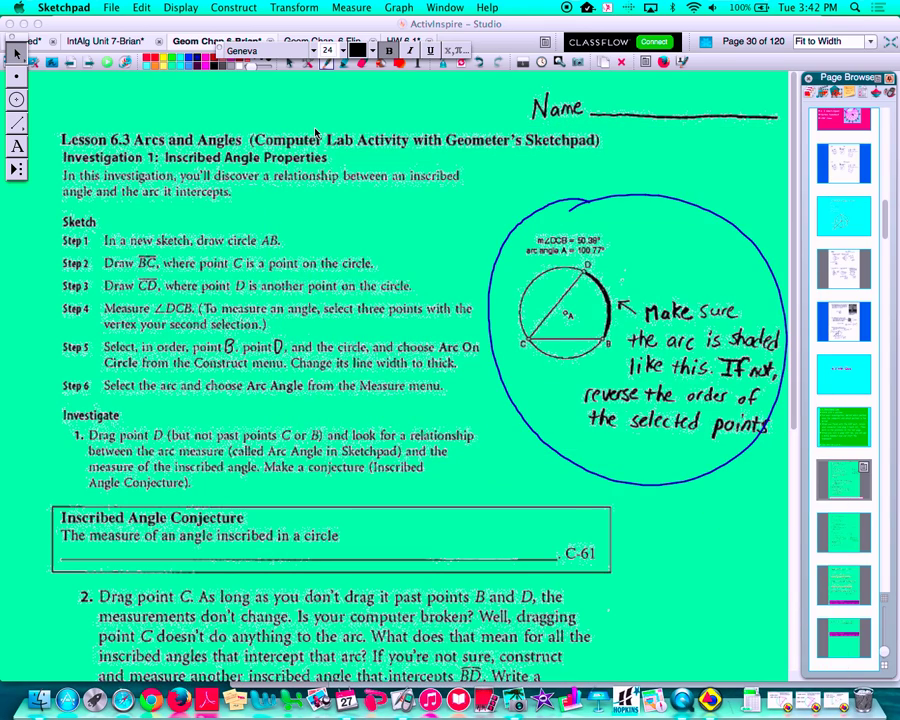
Step: Handwrite 'is half the measure of the arc that it intercepts' on the C-61 conjecture line
scroll(794, 194, "down", 5)
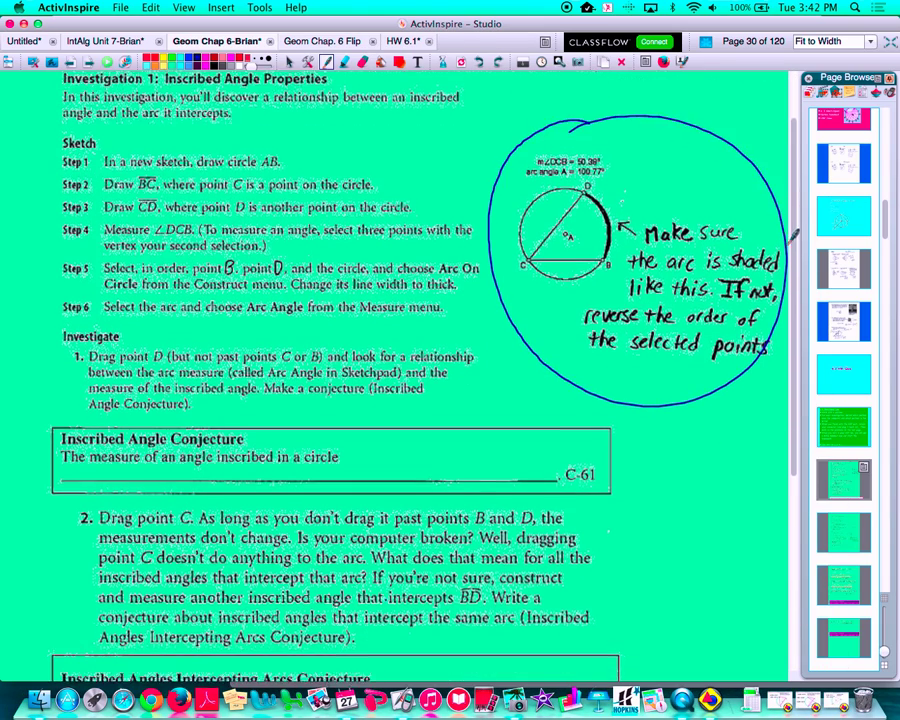
scroll(785, 280, "down", 2)
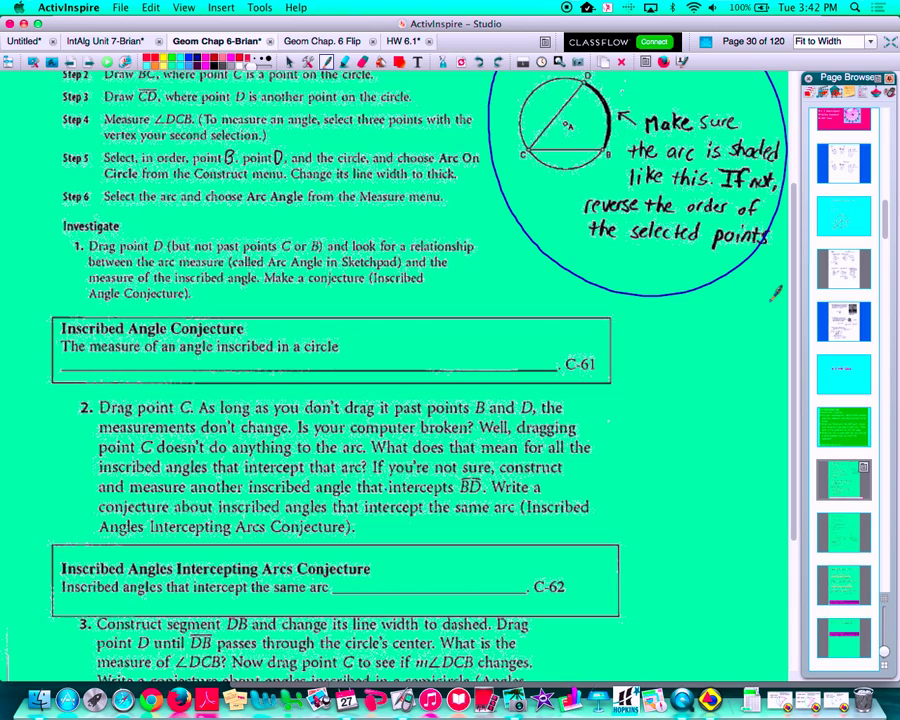
mouse_move(96, 357)
left_mouse_down()
mouse_move(94, 371)
mouse_move(103, 371)
left_mouse_up()
mouse_move(113, 364)
left_mouse_down()
mouse_move(98, 352)
mouse_move(145, 372)
mouse_move(186, 356)
mouse_move(195, 370)
left_mouse_up()
mouse_move(207, 350)
left_mouse_down()
mouse_move(213, 370)
mouse_move(229, 368)
left_mouse_up()
mouse_move(237, 360)
left_mouse_down()
mouse_move(275, 357)
mouse_move(295, 348)
mouse_move(294, 360)
mouse_move(330, 366)
left_mouse_up()
mouse_move(345, 360)
left_mouse_down()
mouse_move(350, 372)
mouse_move(374, 370)
mouse_move(380, 358)
left_mouse_up()
mouse_move(385, 350)
left_mouse_down()
mouse_move(395, 370)
mouse_move(422, 366)
left_mouse_up()
left_click_drag(434, 362, 446, 366)
mouse_move(464, 350)
left_mouse_down()
mouse_move(462, 368)
mouse_move(470, 355)
mouse_move(482, 368)
mouse_move(501, 368)
mouse_move(508, 355)
mouse_move(530, 368)
left_mouse_up()
left_click_drag(525, 356, 546, 368)
left_click_drag(552, 356, 567, 366)
mouse_move(563, 352)
left_mouse_down()
mouse_move(601, 342)
mouse_move(612, 360)
left_mouse_up()
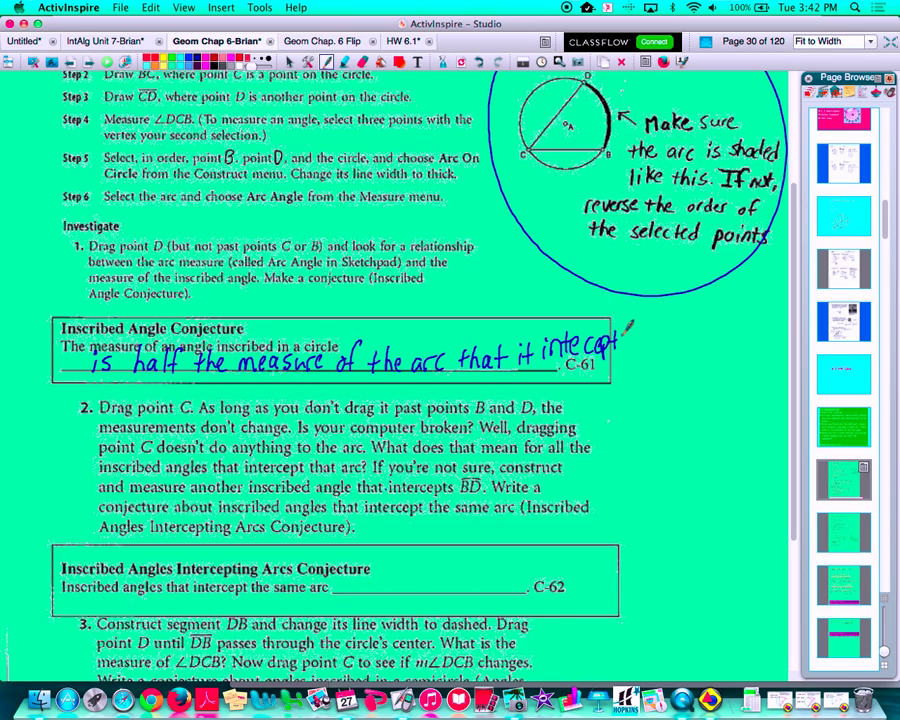
Step: Trace chords CB and CD on the sample diagram and mark the inscribed angle at C
mouse_move(528, 152)
left_mouse_down()
mouse_move(604, 151)
mouse_move(593, 134)
left_mouse_up()
mouse_move(526, 152)
left_mouse_down()
mouse_move(589, 77)
mouse_move(603, 152)
left_mouse_up()
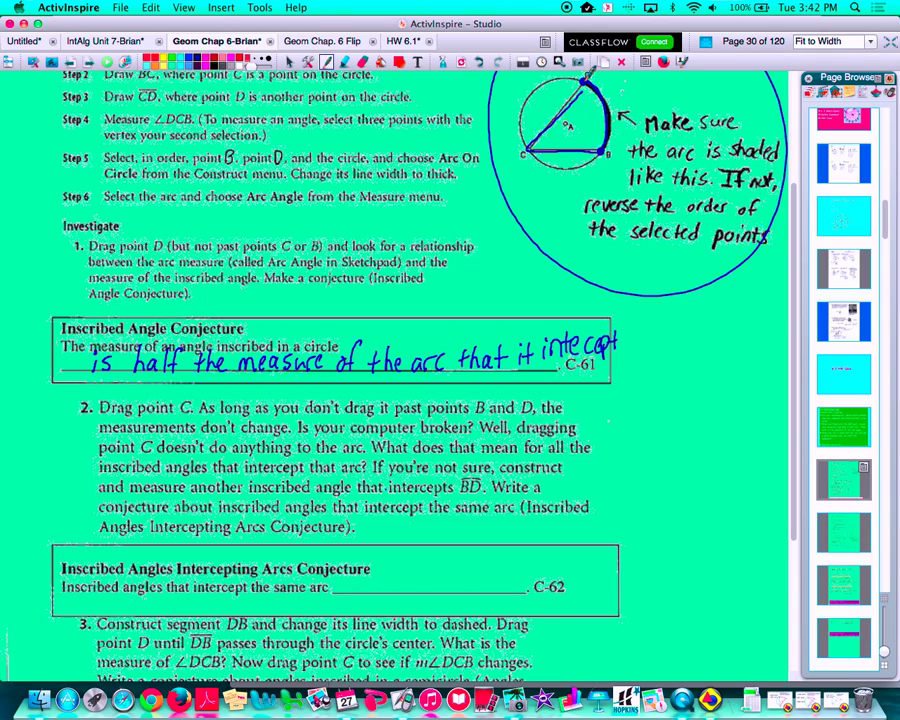
left_click_drag(541, 146, 552, 137)
Step: Scroll down to the C-62 and C-63 conjectures and open Inscribed Ang Intercept Arc.gsp
scroll(565, 246, "down", 5)
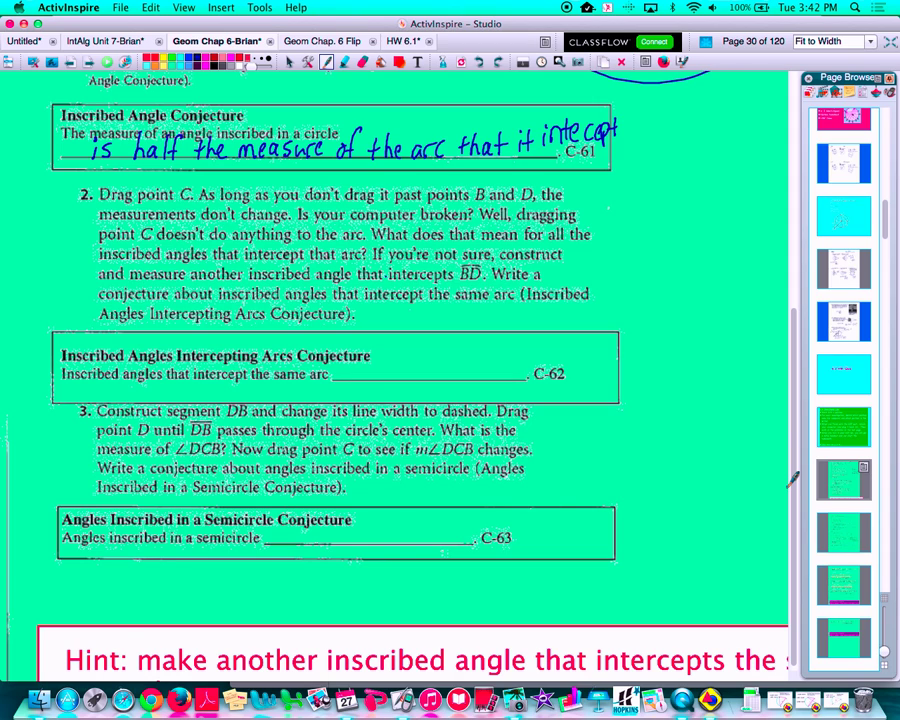
left_click(800, 696)
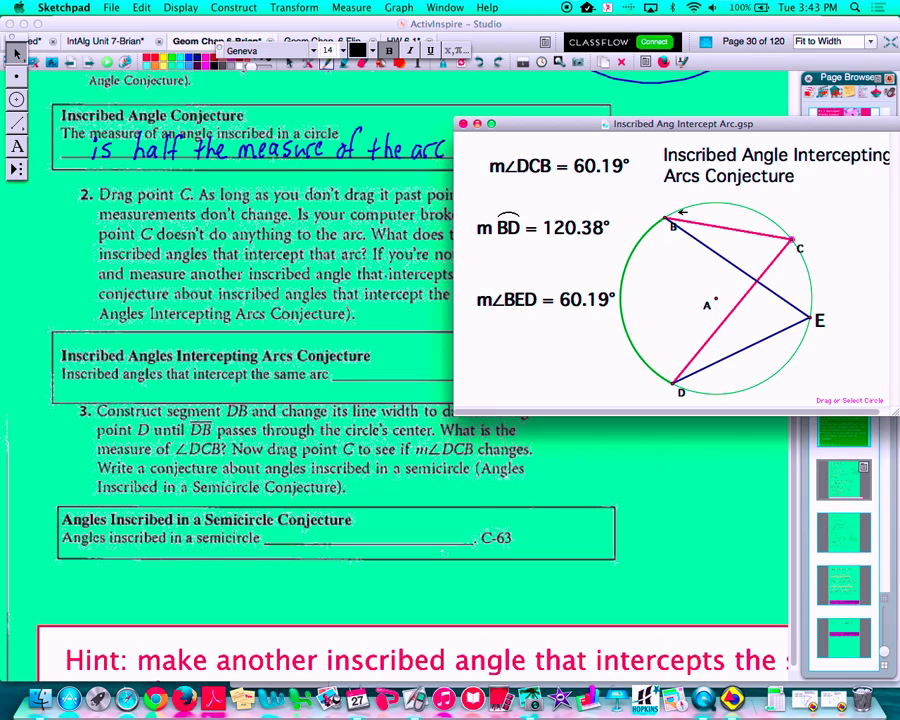
Step: Drag points E, C and D around the circle, confirming m∠DCB and m∠BED stay equal
mouse_move(813, 318)
left_mouse_down()
mouse_move(816, 281)
mouse_move(816, 368)
mouse_move(814, 263)
mouse_move(818, 322)
mouse_move(804, 358)
mouse_move(813, 282)
mouse_move(814, 321)
mouse_move(814, 312)
left_mouse_up()
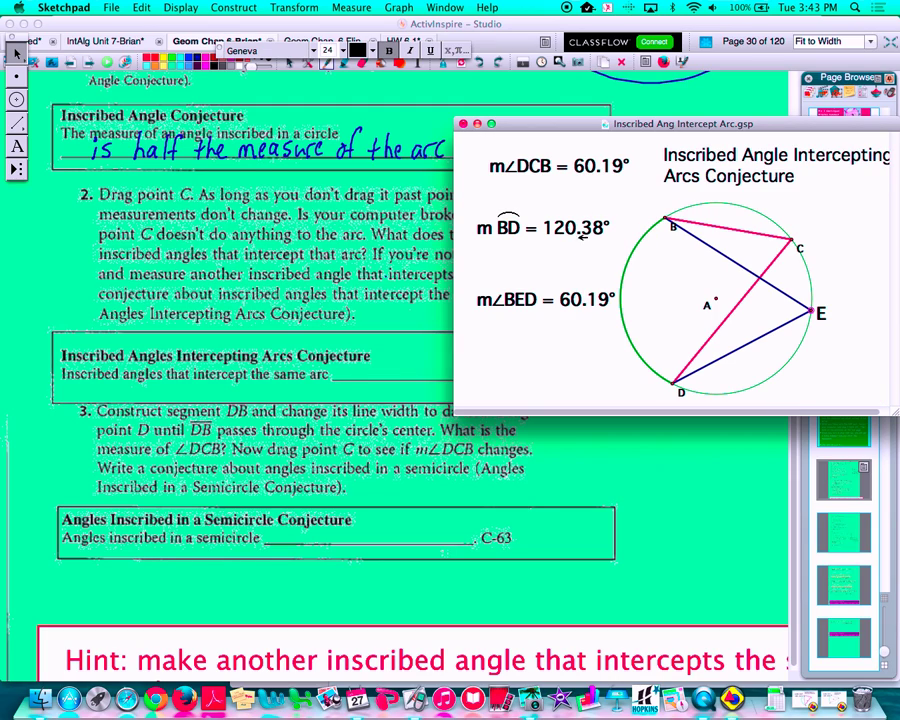
mouse_move(793, 240)
left_mouse_down()
mouse_move(797, 229)
mouse_move(780, 220)
mouse_move(810, 276)
mouse_move(766, 219)
mouse_move(809, 263)
mouse_move(804, 255)
mouse_move(762, 215)
mouse_move(801, 253)
left_mouse_up()
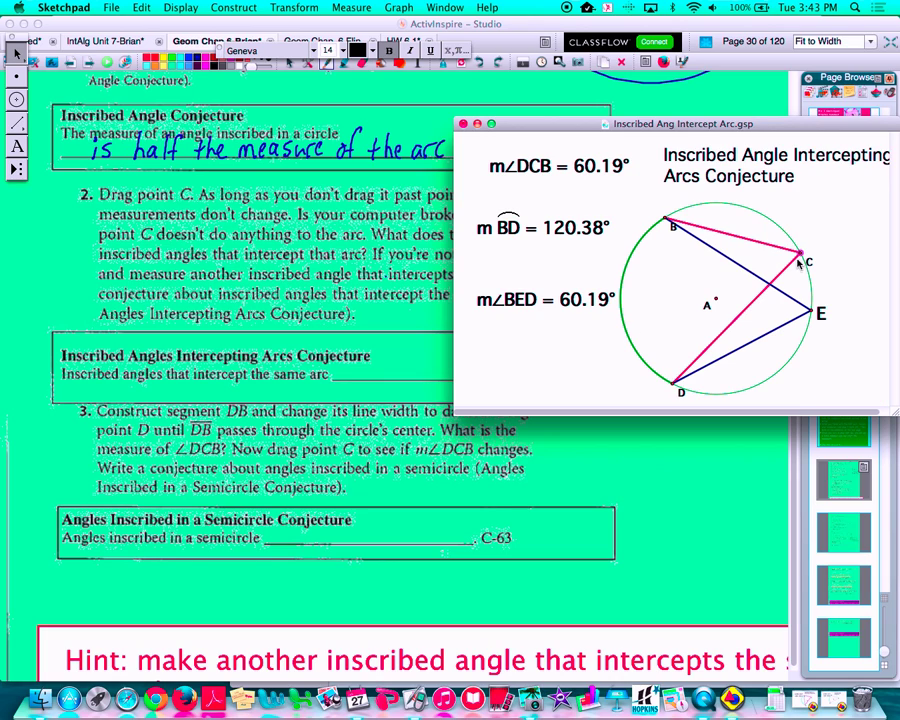
mouse_move(805, 258)
left_mouse_down()
mouse_move(790, 224)
mouse_move(752, 201)
mouse_move(792, 226)
mouse_move(814, 288)
mouse_move(810, 334)
mouse_move(795, 210)
mouse_move(808, 252)
mouse_move(743, 203)
mouse_move(780, 222)
mouse_move(800, 250)
mouse_move(797, 243)
left_mouse_up()
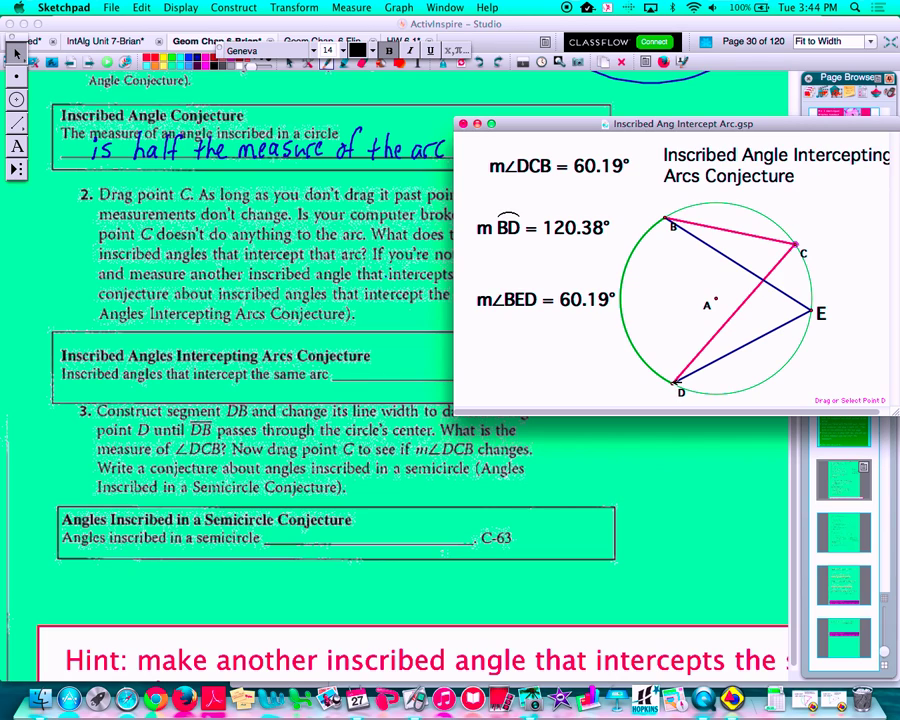
mouse_move(676, 383)
left_mouse_down()
mouse_move(644, 360)
mouse_move(636, 341)
mouse_move(660, 379)
mouse_move(638, 348)
mouse_move(676, 383)
left_mouse_up()
Step: Handwrite 'are congruent' on the C-62 blank, then bring up the semicircle demo
left_click(477, 123)
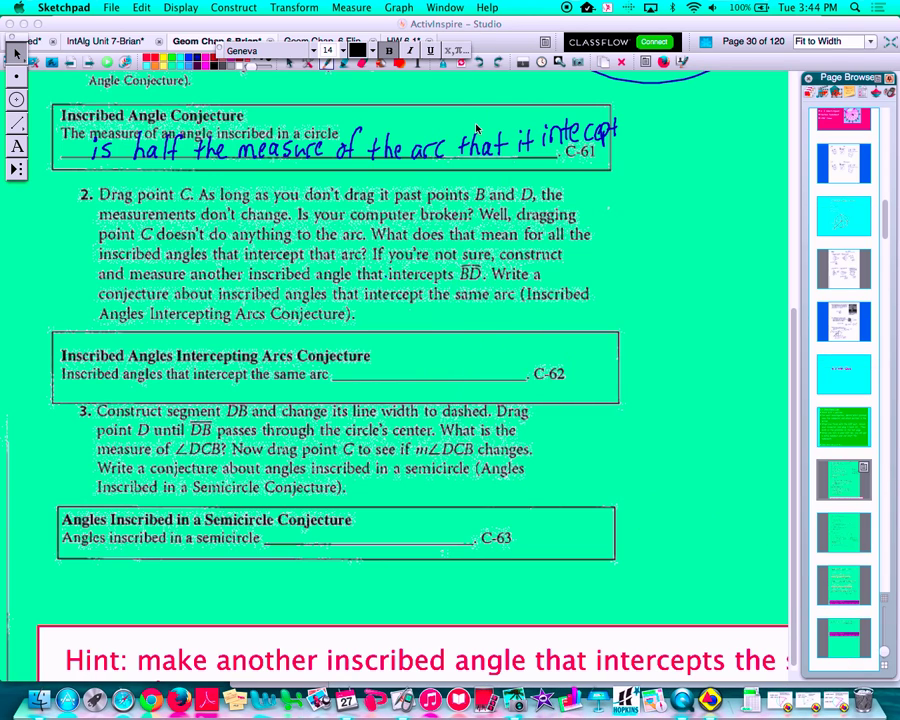
left_click_drag(796, 334, 797, 337)
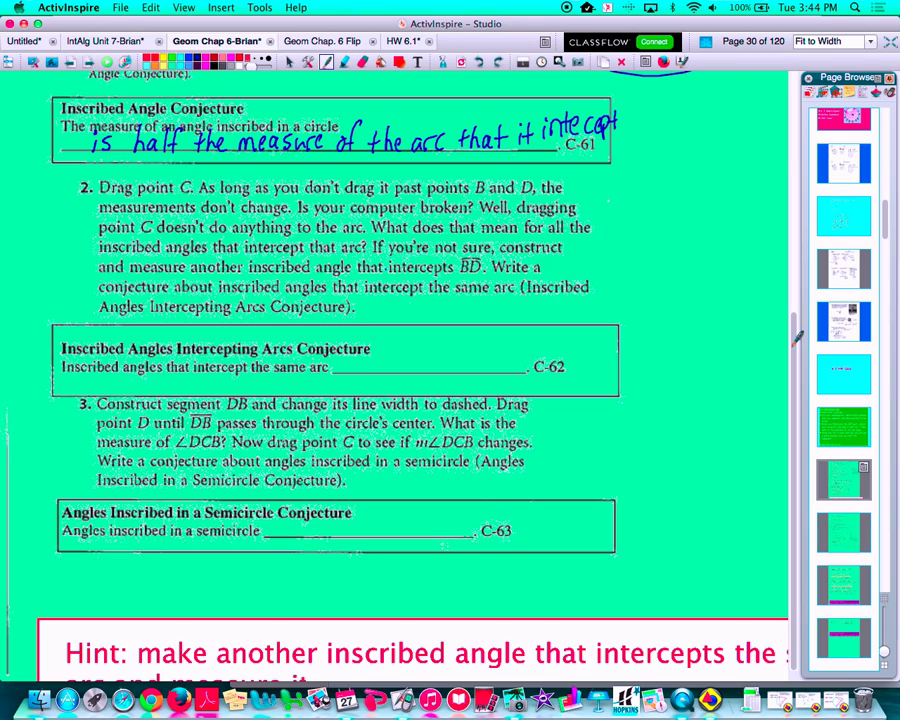
left_click(327, 62)
mouse_move(350, 360)
left_mouse_down()
mouse_move(429, 351)
mouse_move(435, 361)
mouse_move(541, 343)
left_mouse_up()
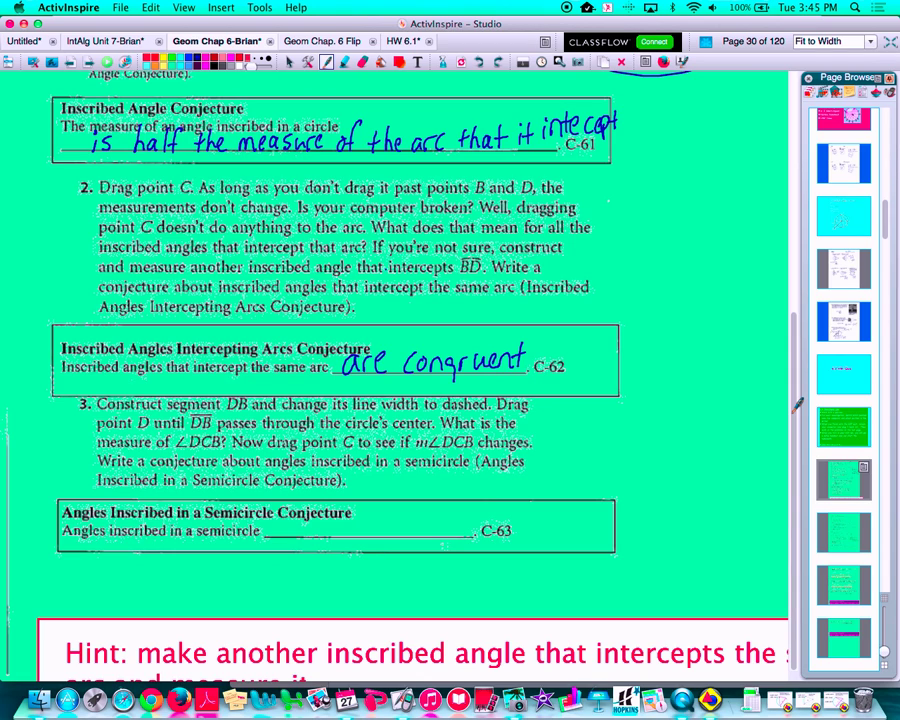
left_click(784, 704)
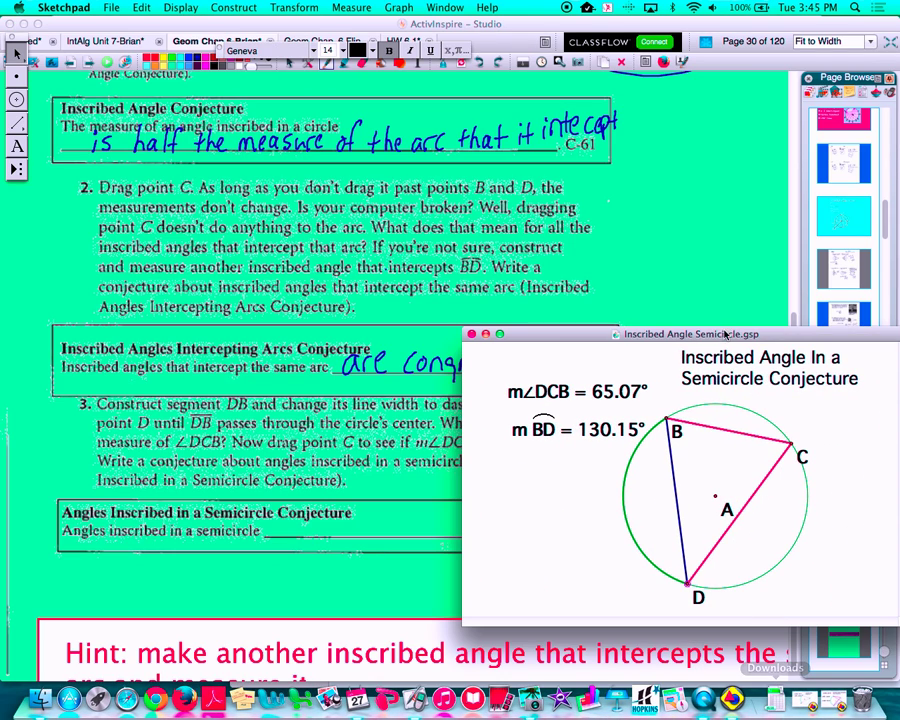
Step: Move the semicircle sketch up and drag D until DB is a diameter: 90.08° angle, 180.16° arc
left_click_drag(726, 337, 633, 155)
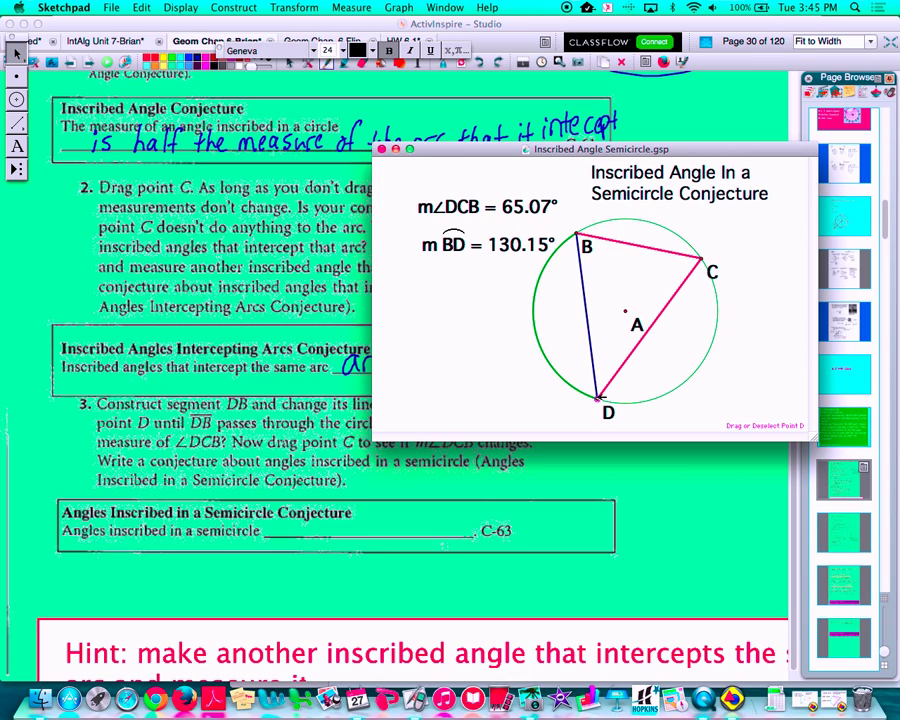
left_click_drag(599, 398, 680, 390)
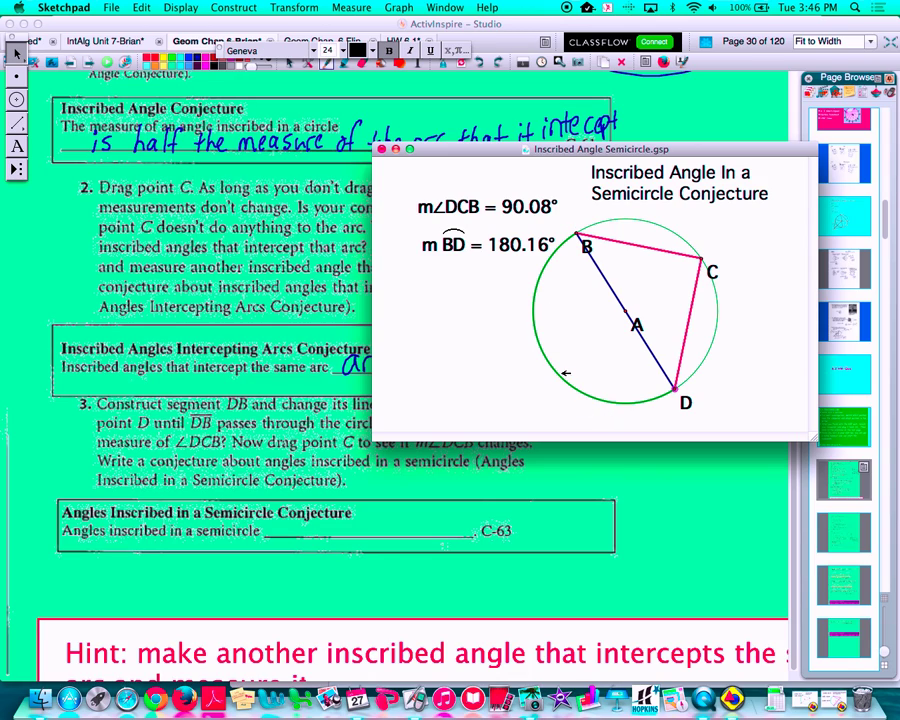
Step: Fine-tune D on the diameter, then move C around the circle while angle DCB holds at 90.03°
left_click(676, 385)
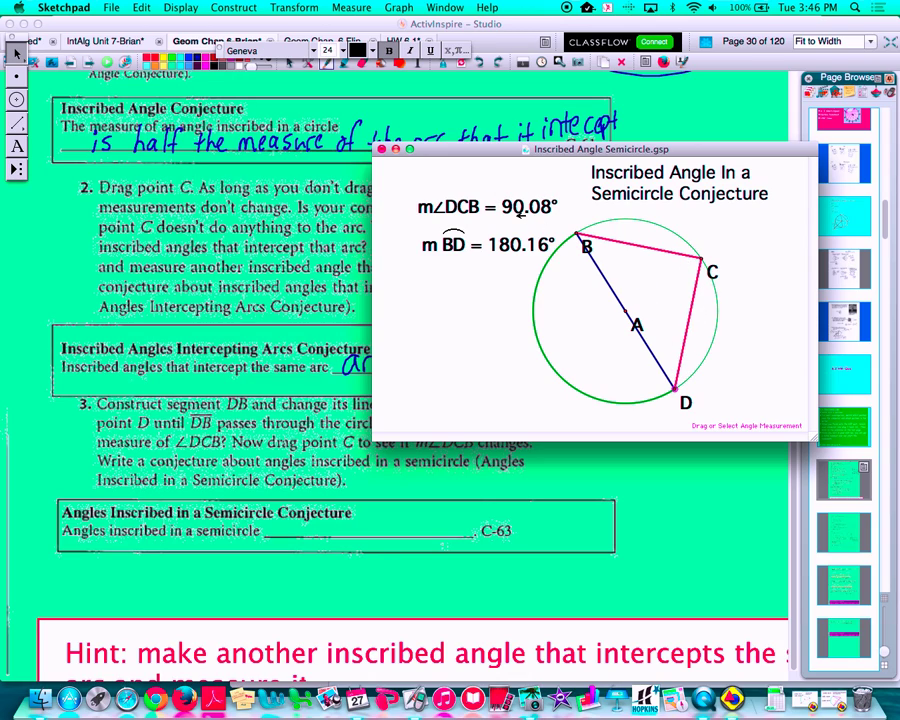
left_click_drag(677, 387, 680, 387)
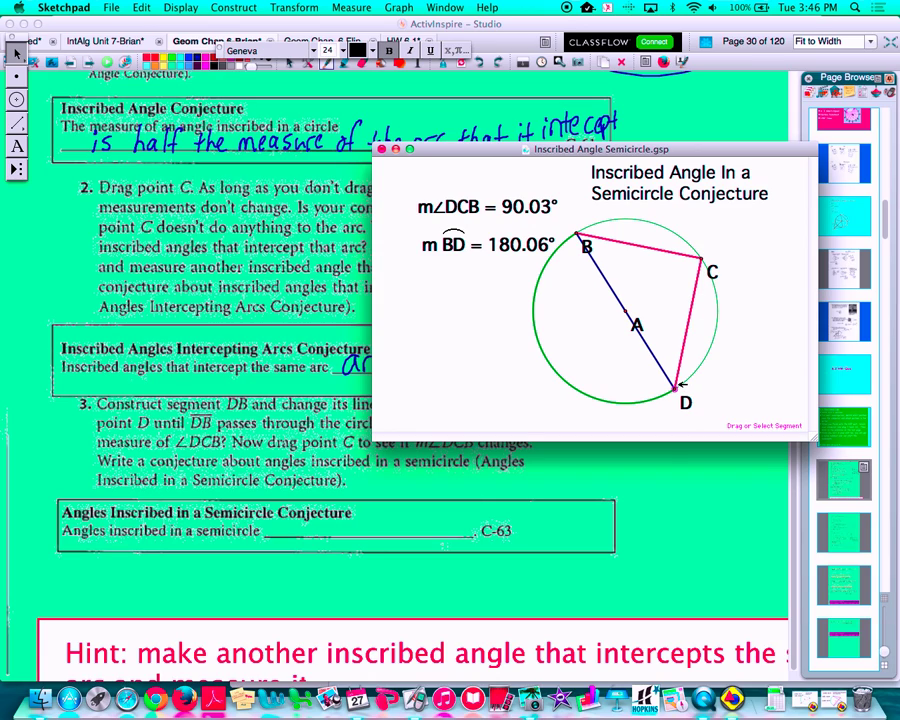
left_click_drag(704, 258, 729, 299)
left_click_drag(727, 326, 693, 241)
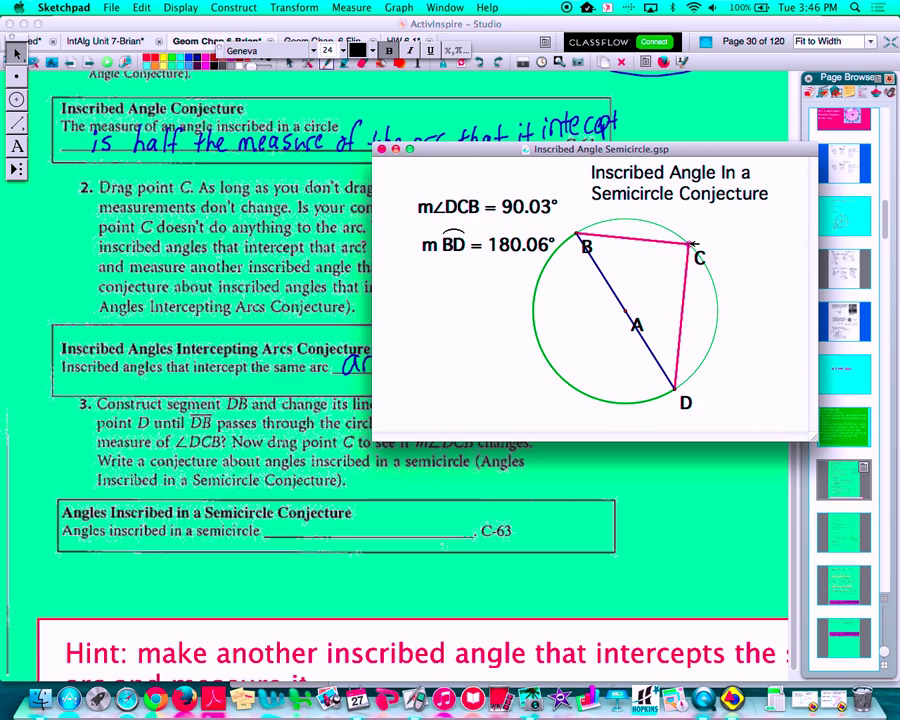
mouse_move(692, 243)
left_mouse_down()
mouse_move(710, 250)
mouse_move(718, 344)
mouse_move(713, 283)
mouse_move(677, 231)
mouse_move(719, 299)
mouse_move(701, 360)
mouse_move(713, 343)
mouse_move(716, 285)
mouse_move(679, 229)
mouse_move(690, 240)
left_mouse_up()
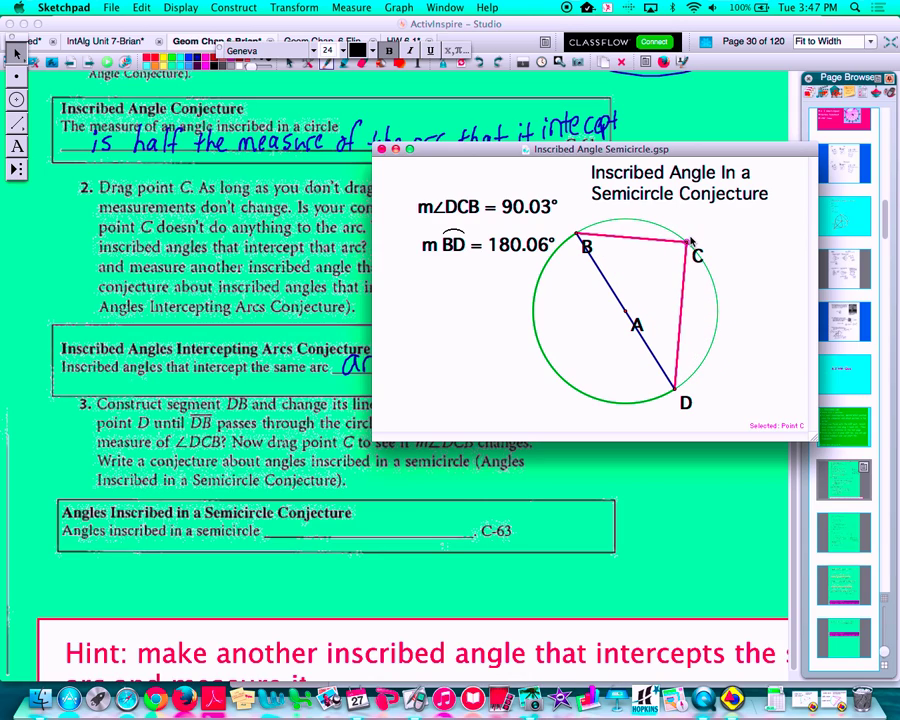
left_click(395, 148)
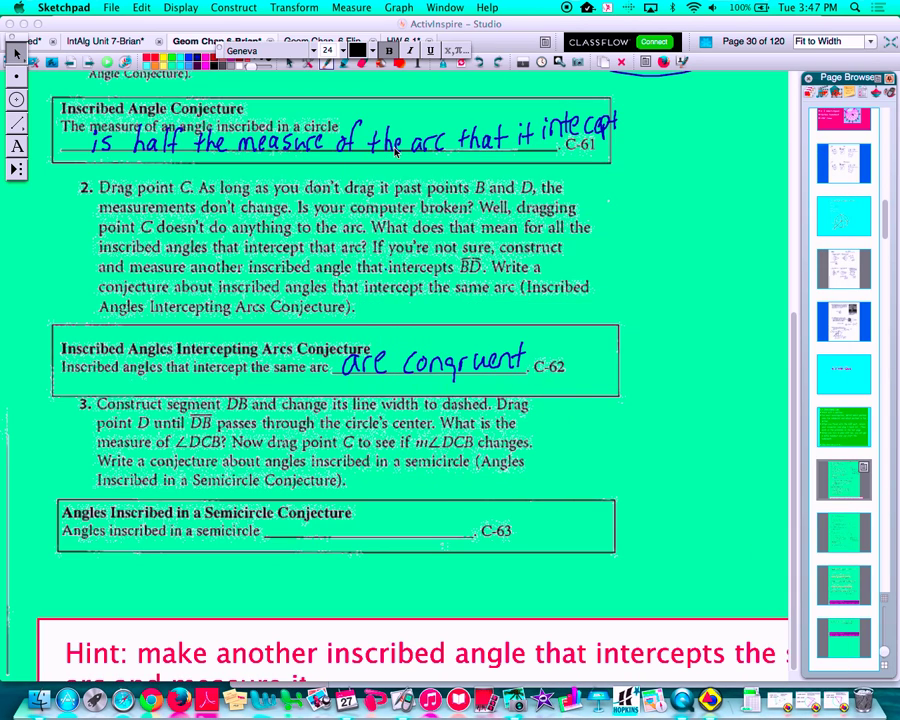
Step: Handwrite 'measure 90° (are right angles)' on the C-63 semicircle conjecture blank
left_click(326, 63)
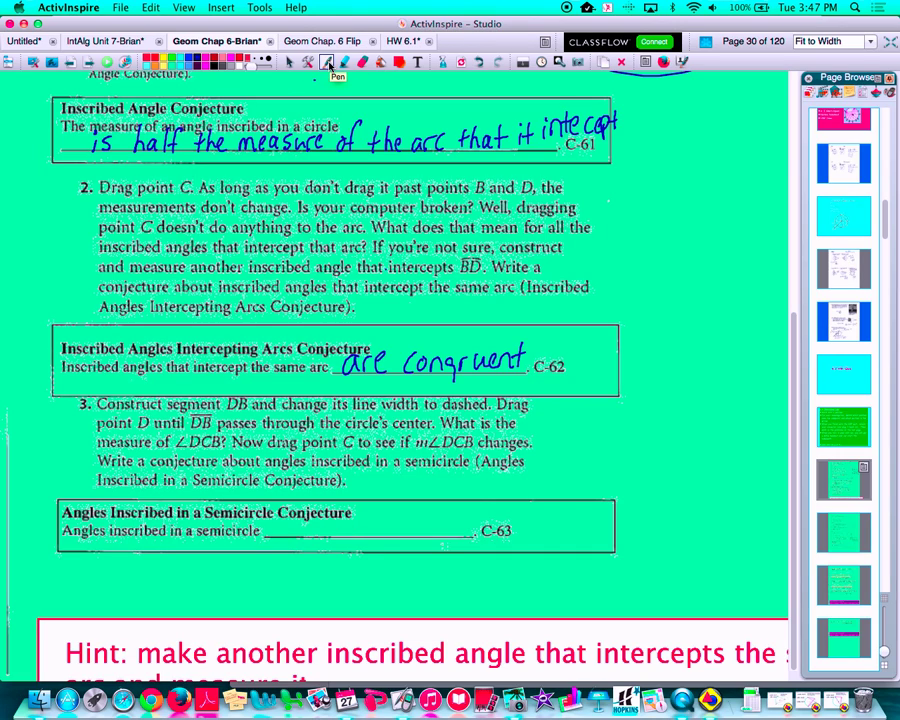
mouse_move(277, 530)
left_mouse_down()
mouse_move(368, 528)
mouse_move(394, 504)
left_mouse_up()
mouse_move(278, 550)
left_mouse_down()
mouse_move(352, 542)
mouse_move(356, 558)
mouse_move(360, 540)
mouse_move(357, 558)
mouse_move(395, 536)
mouse_move(404, 553)
mouse_move(427, 536)
mouse_move(426, 562)
mouse_move(436, 542)
mouse_move(461, 536)
mouse_move(459, 578)
left_mouse_up()
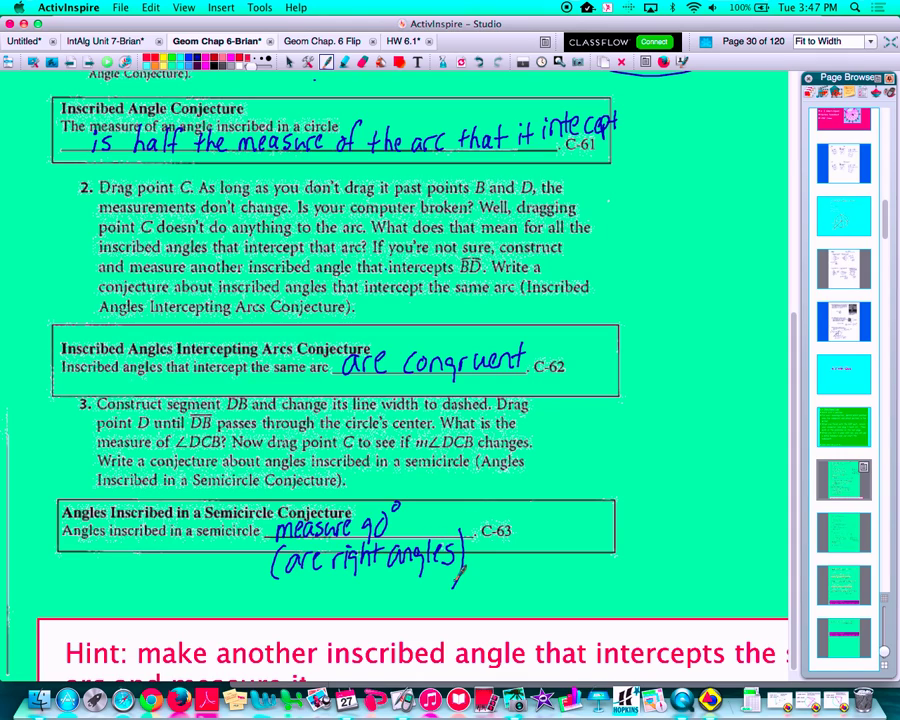